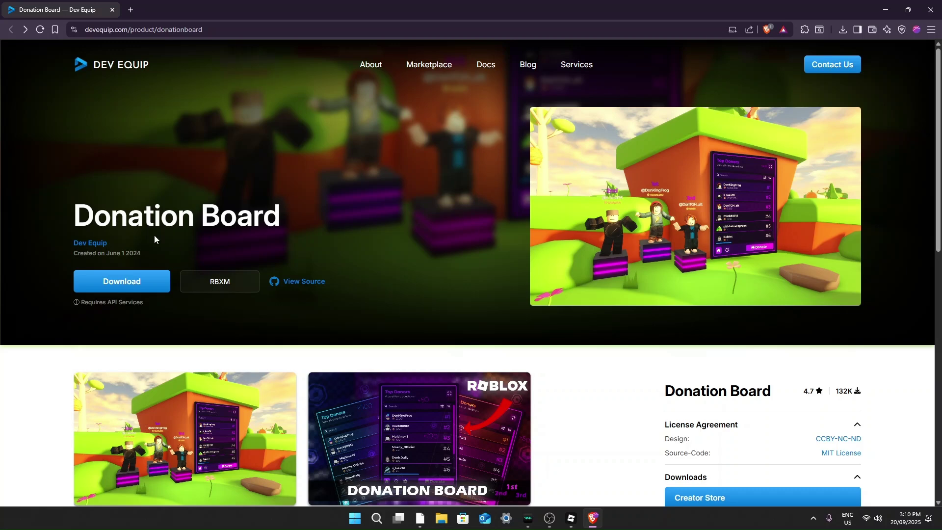
- Read the Dev Equip Donation Board overview, then open the board's Creator Store listing
scroll(288, 223, "down", 4)
scroll(186, 270, "down", 3)
left_click_drag(84, 238, 294, 304)
left_click(180, 378)
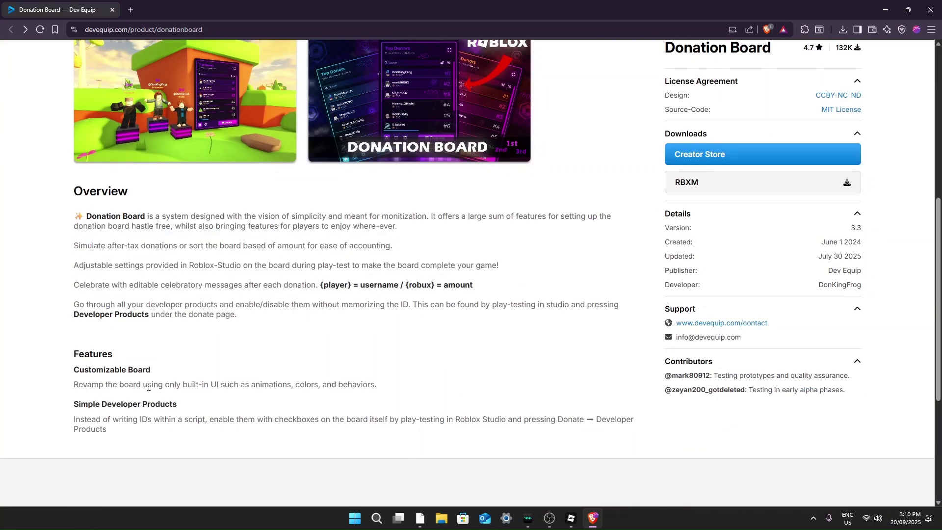
scroll(609, 342, "down", 1)
scroll(623, 330, "up", 5)
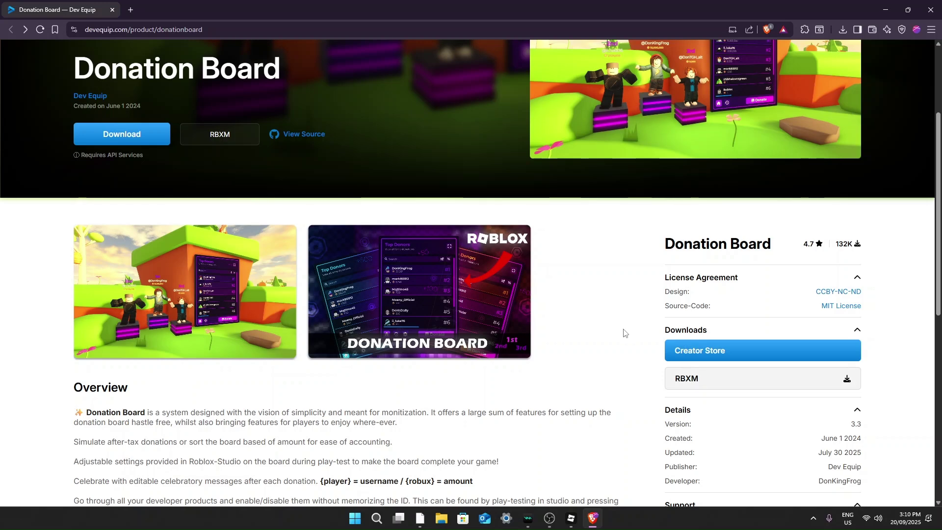
left_click(694, 349)
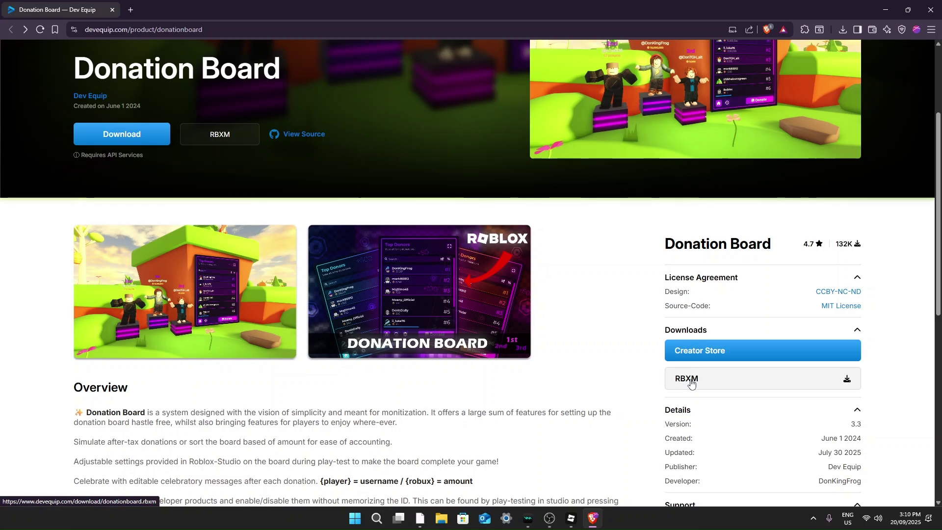
- Get the Donation Board 3.0 model into the inventory and switch to Roblox Studio
left_click(700, 352)
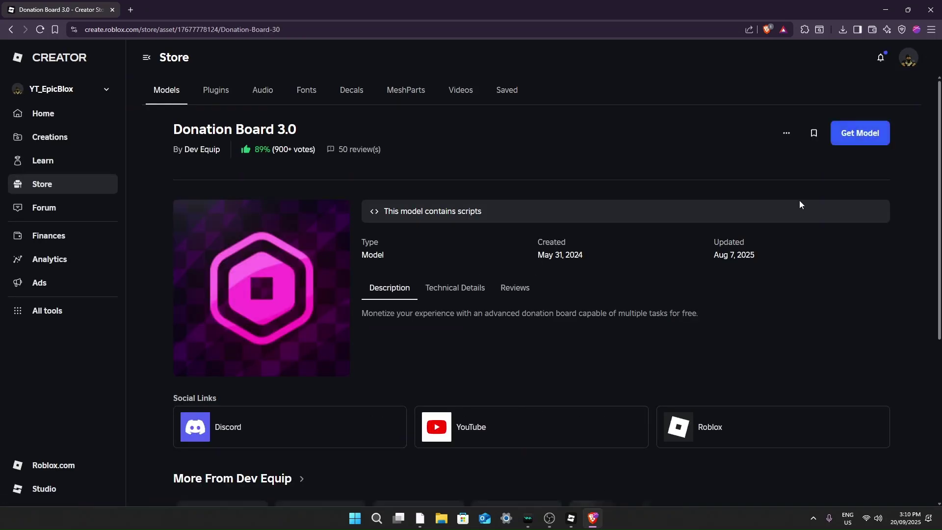
left_click(861, 133)
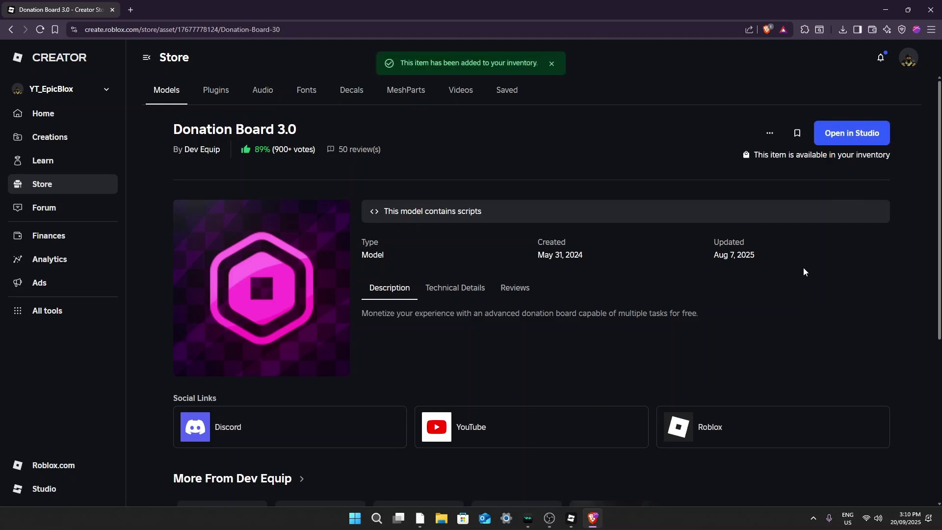
left_click(567, 521)
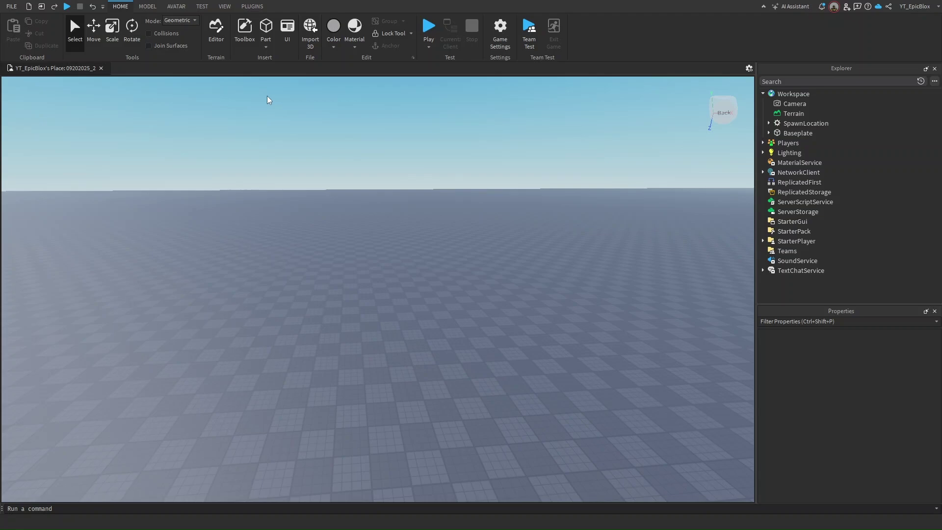
- Insert Donation Board 3.0 from the Toolbox's My Models inventory, accepting the scripts warning
left_click(244, 30)
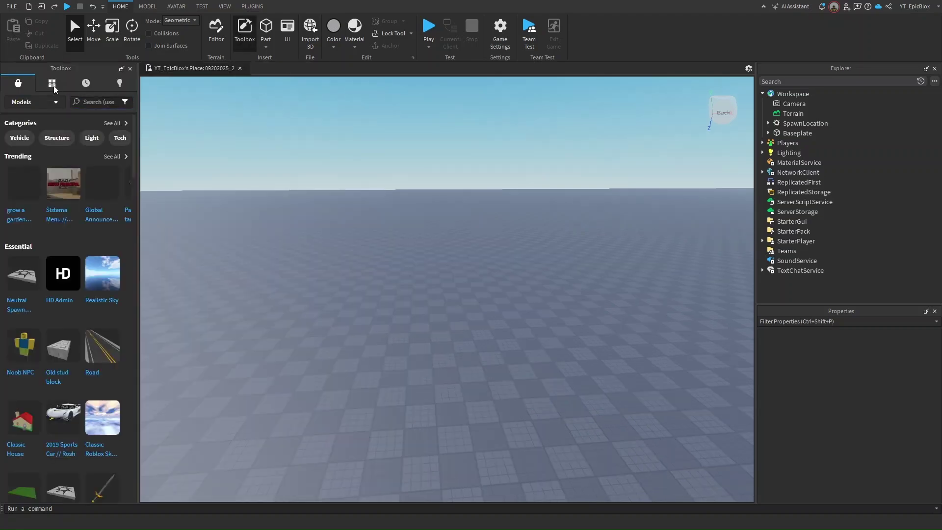
left_click(53, 85)
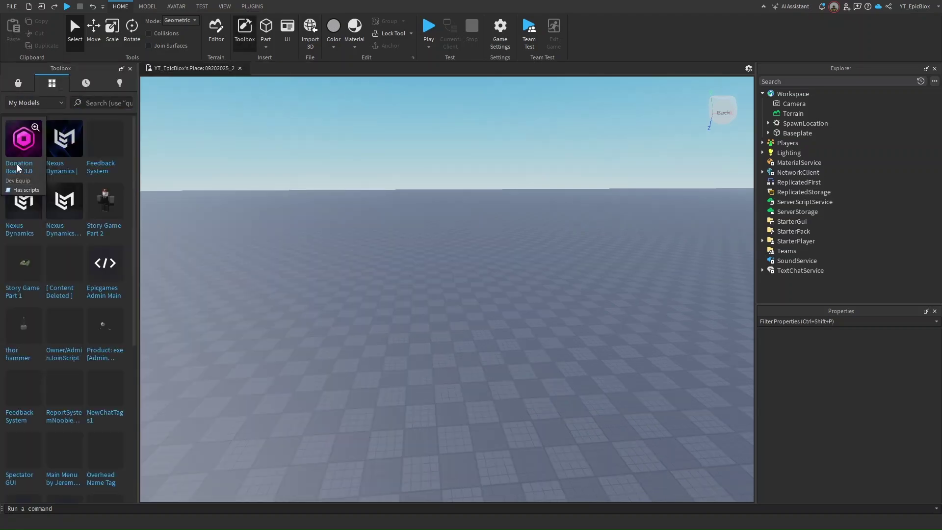
left_click(17, 156)
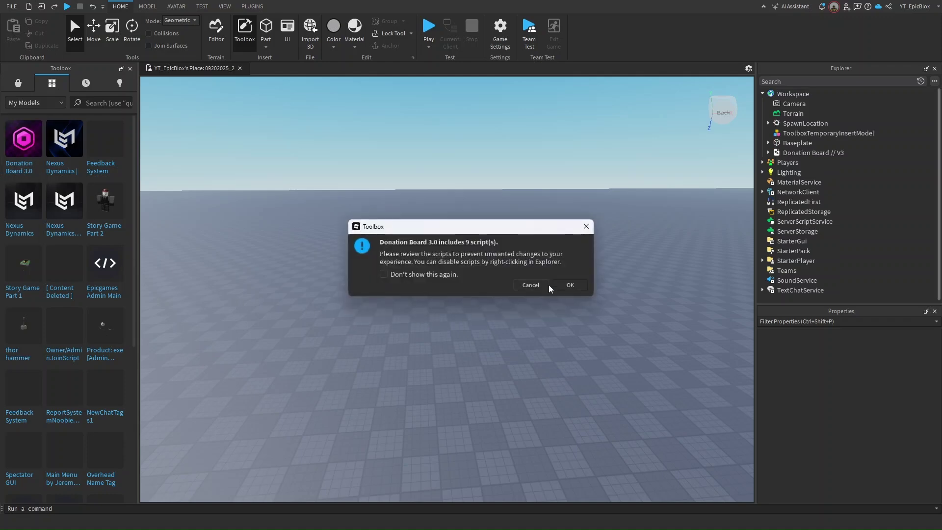
left_click(569, 285)
left_click(130, 68)
scroll(639, 257, "down", 5)
left_click(639, 257)
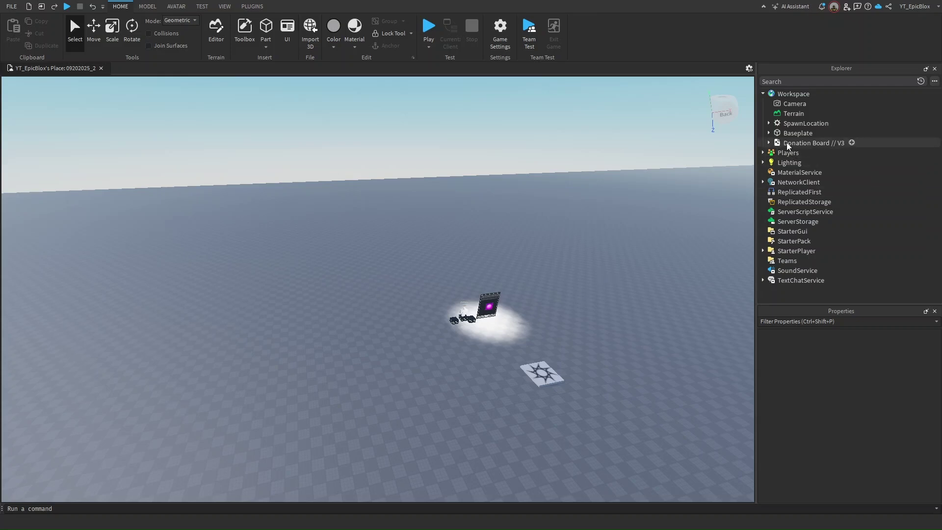
- Enable HTTP requests, Studio API access, third-party sales, teleports, Mesh/Image APIs and third-party assets in Security, then save
left_click(500, 31)
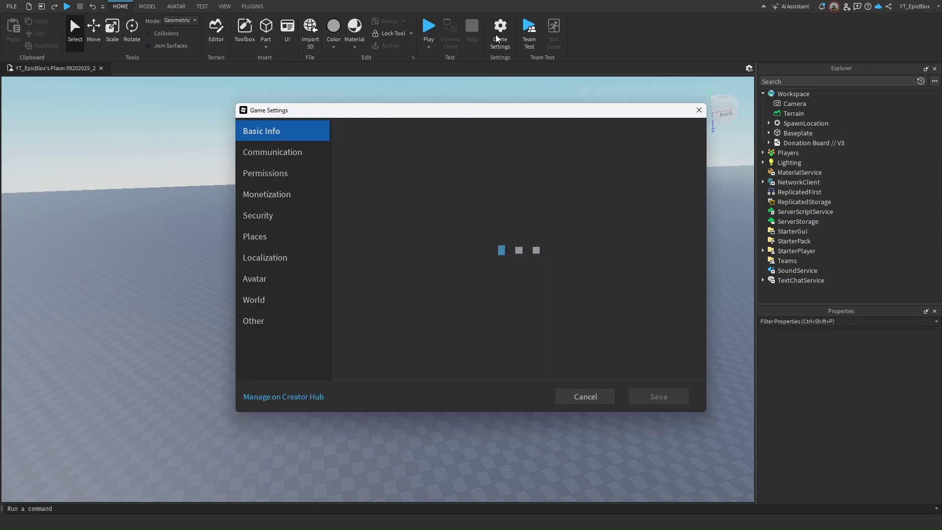
left_click(322, 214)
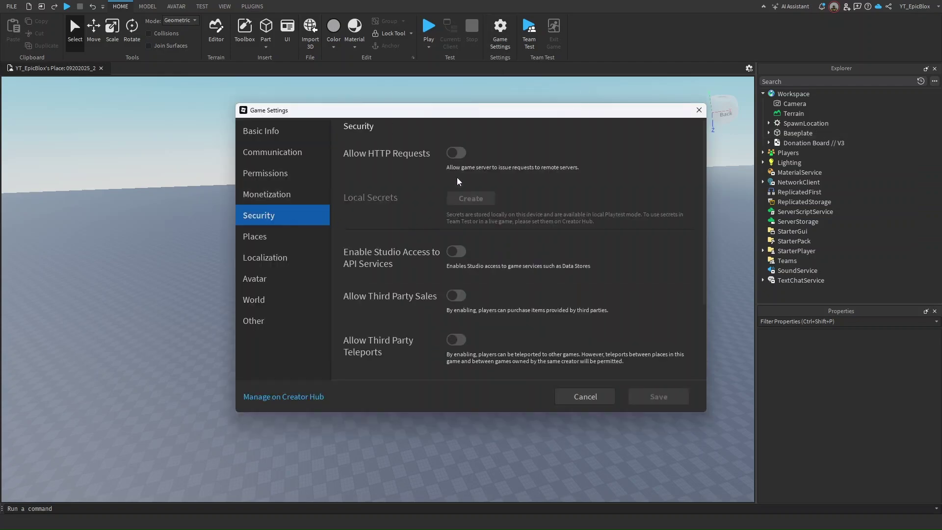
left_click(456, 153)
left_click(457, 321)
left_click(456, 276)
left_click(456, 365)
scroll(458, 284, "down", 3)
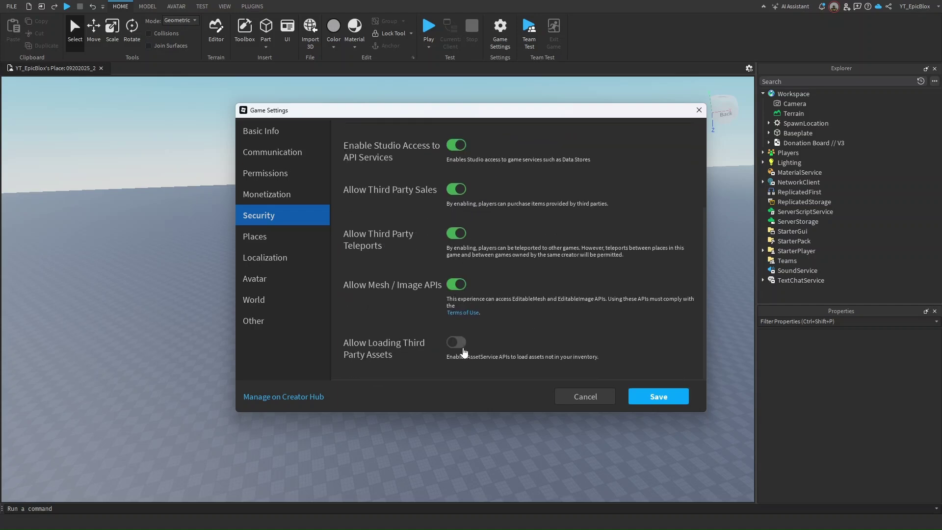
left_click(456, 285)
left_click(456, 342)
scroll(479, 364, "up", 1)
left_click(651, 398)
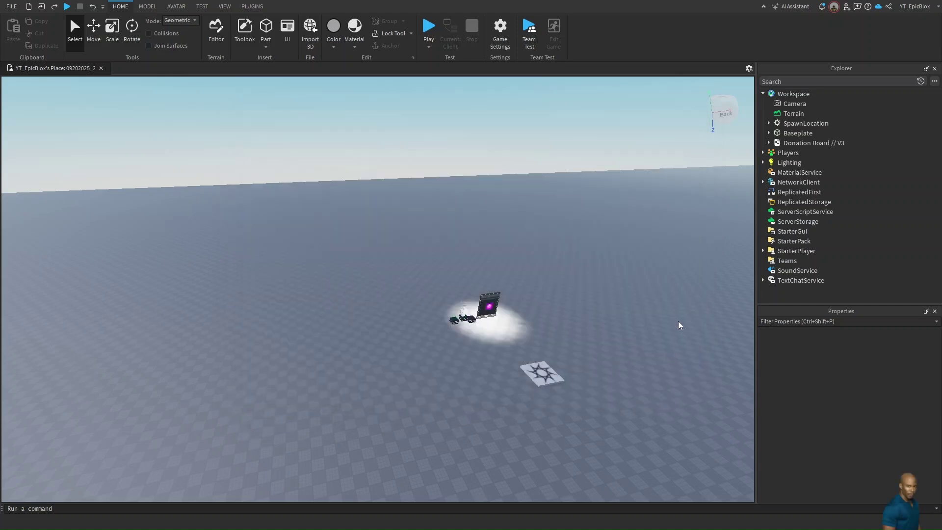
- Expand Donation Board // V3, its Board folder and Config folder in Explorer
left_click(768, 143)
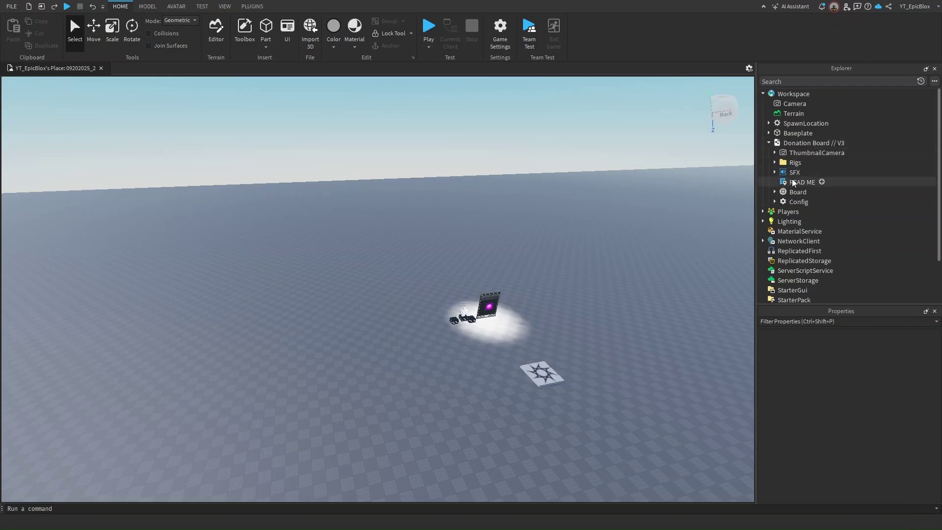
left_click(775, 191)
left_click(775, 192)
left_click(775, 201)
left_click(780, 212)
left_click(809, 221)
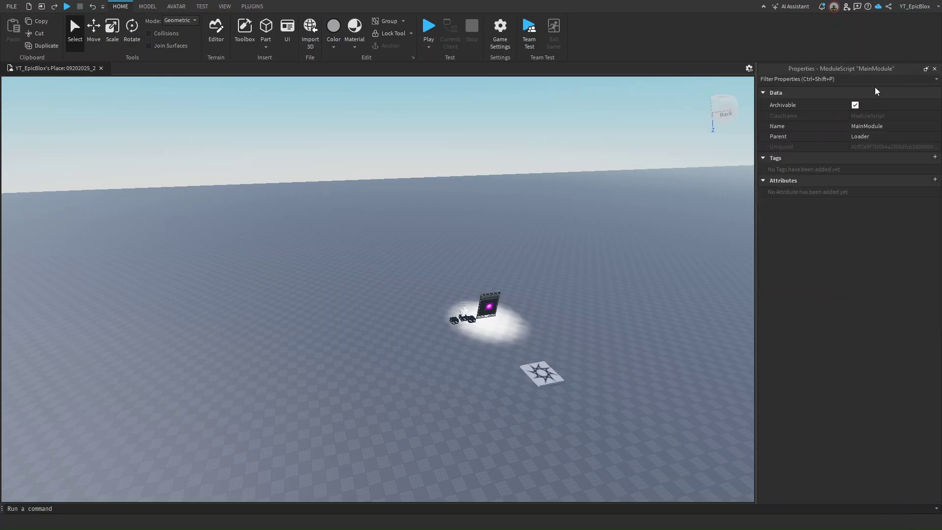
- Start a playtest and walk the avatar to the board until it finishes loading
left_click(429, 30)
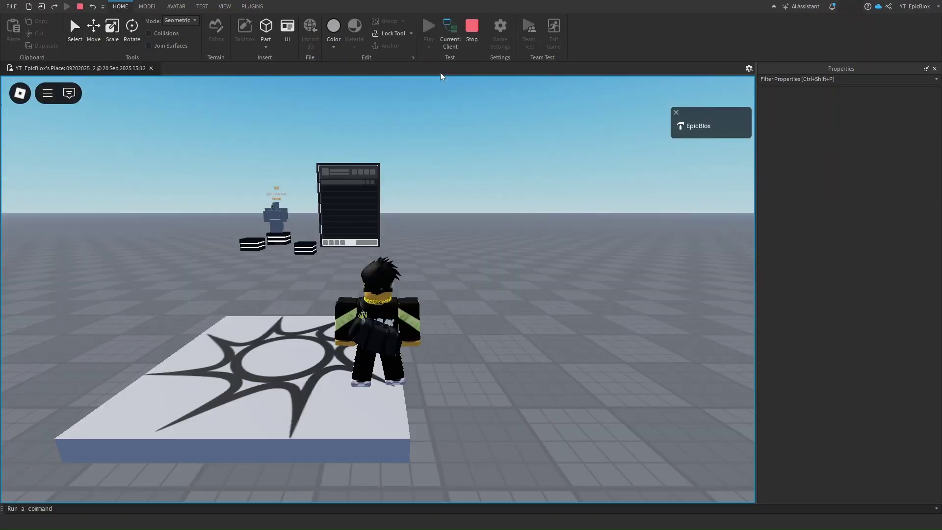
key("s")
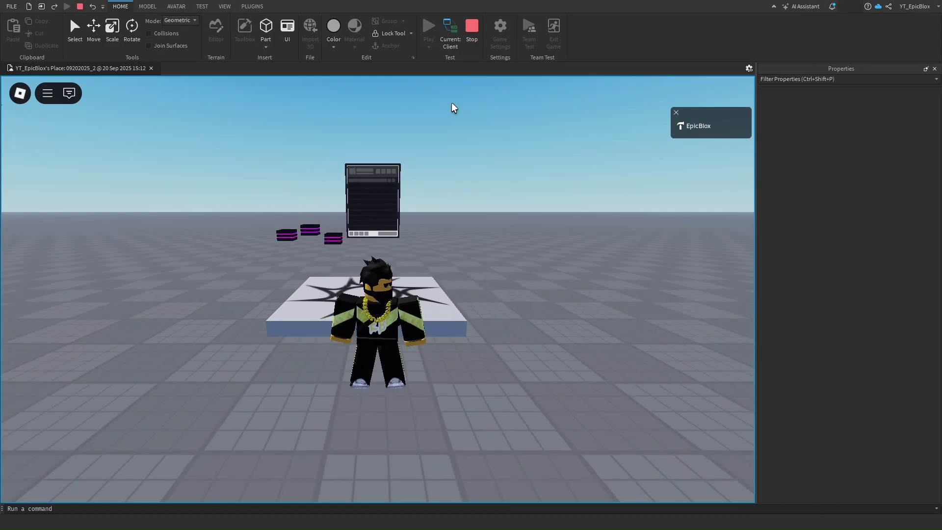
key("w")
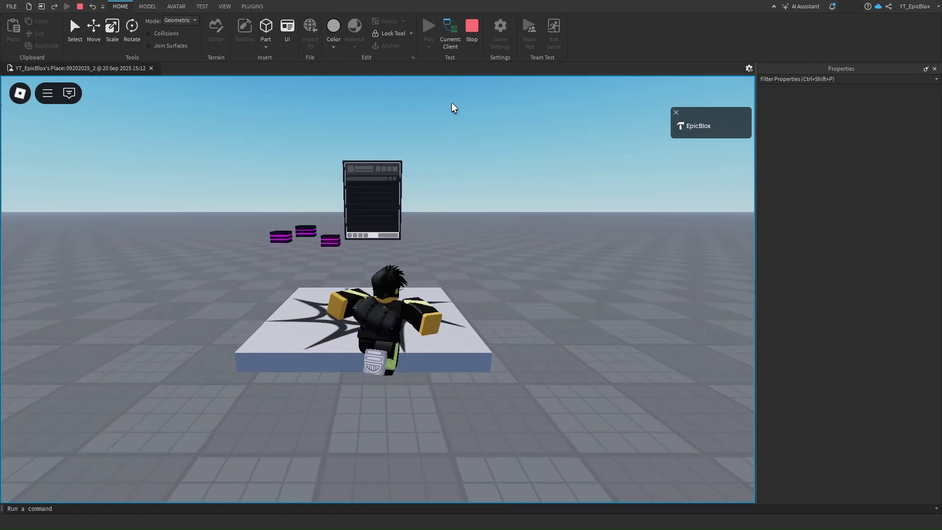
key("w")
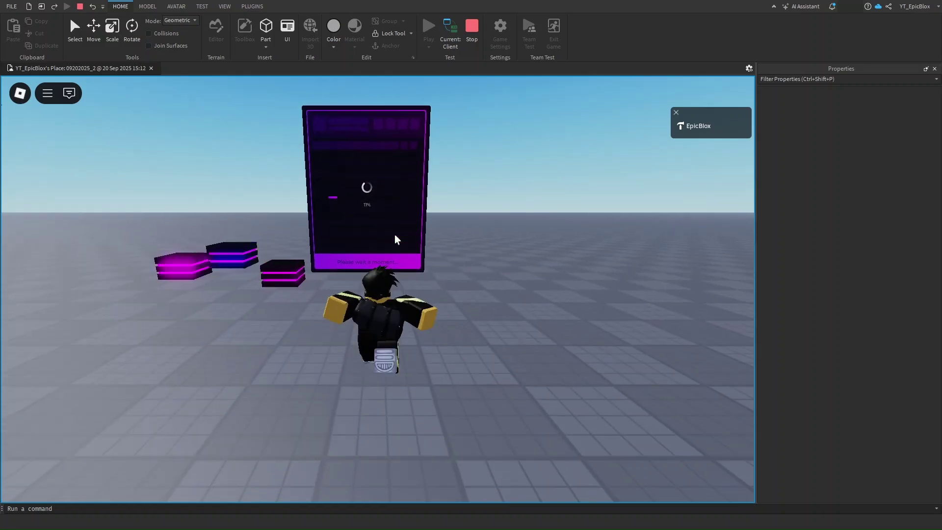
key("w")
key("a")
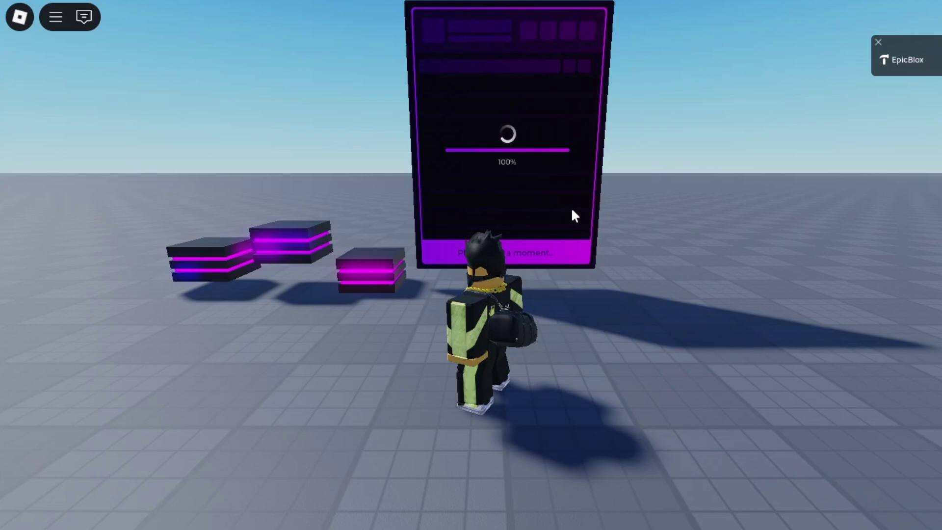
key("s")
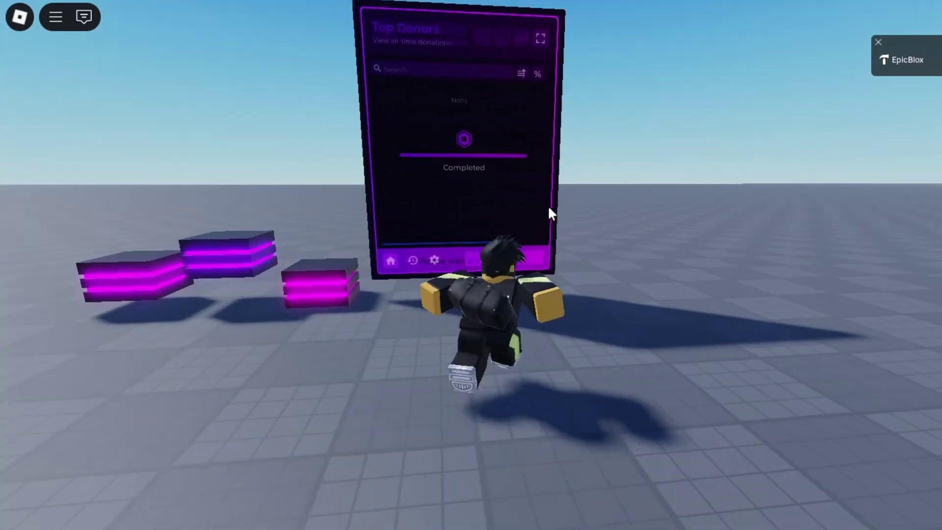
- Open the board's settings page and choose the red-pink theme
key("w")
scroll(549, 219, "down", 3)
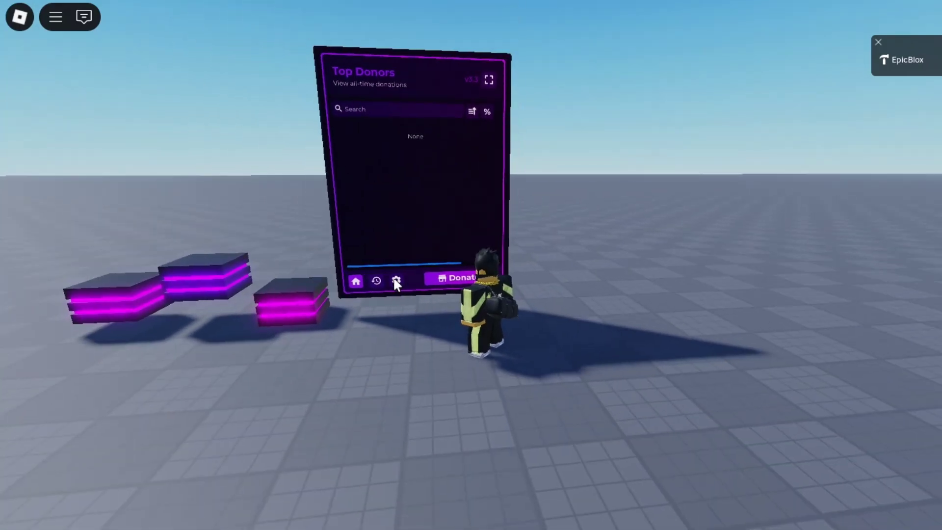
left_click(395, 282)
scroll(363, 240, "up", 3)
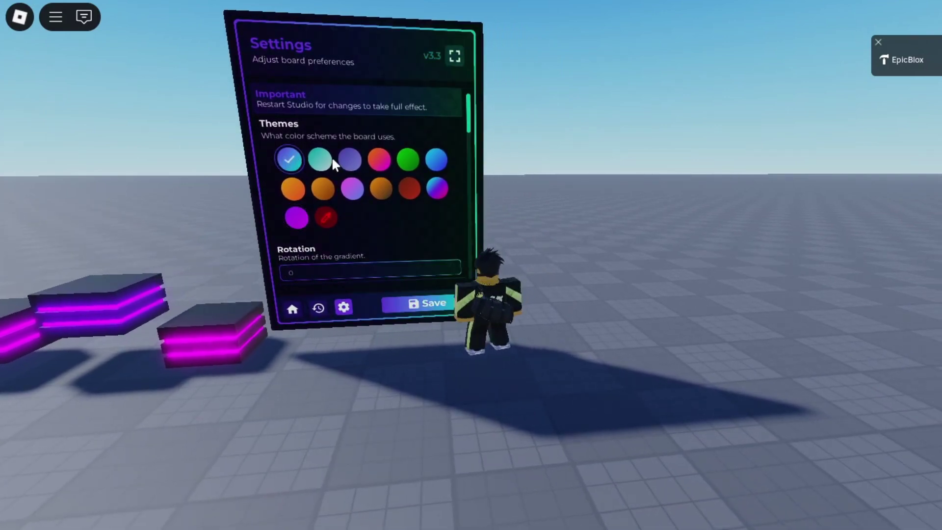
left_click(346, 161)
left_click(377, 160)
left_click(290, 159)
left_click(349, 159)
left_click(379, 160)
- Hide the board background and push the Brightness slider to maximum
scroll(374, 216, "down", 5)
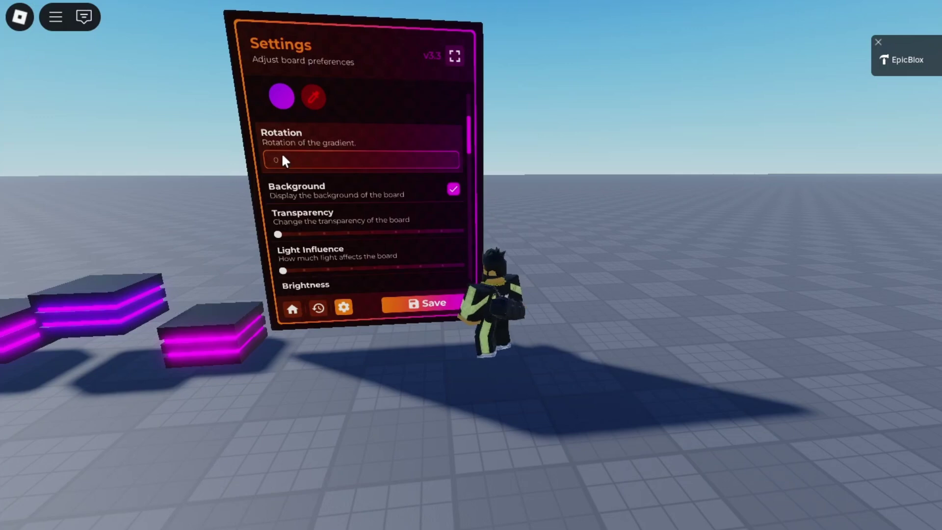
right_click_drag(280, 153, 273, 171)
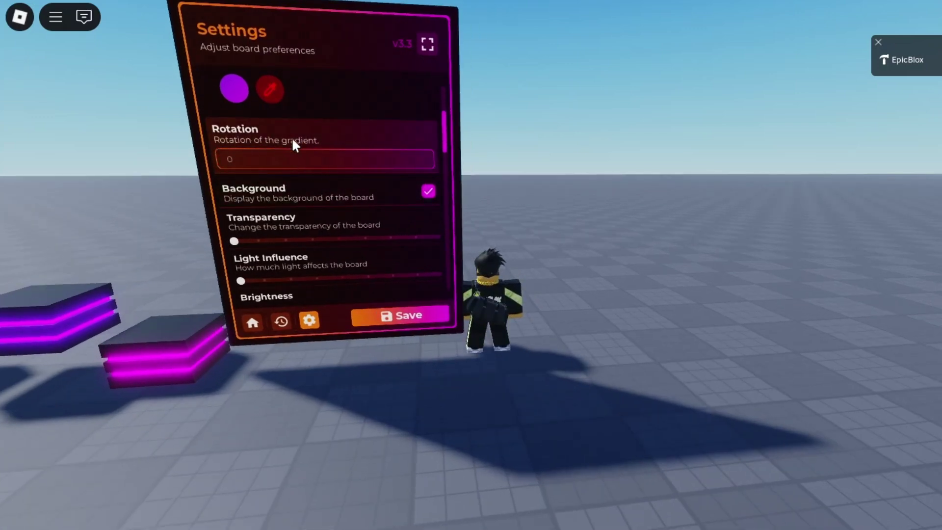
left_click(428, 191)
scroll(314, 216, "down", 2)
left_click_drag(304, 176, 213, 155)
scroll(279, 241, "down", 2)
left_click_drag(332, 198, 428, 200)
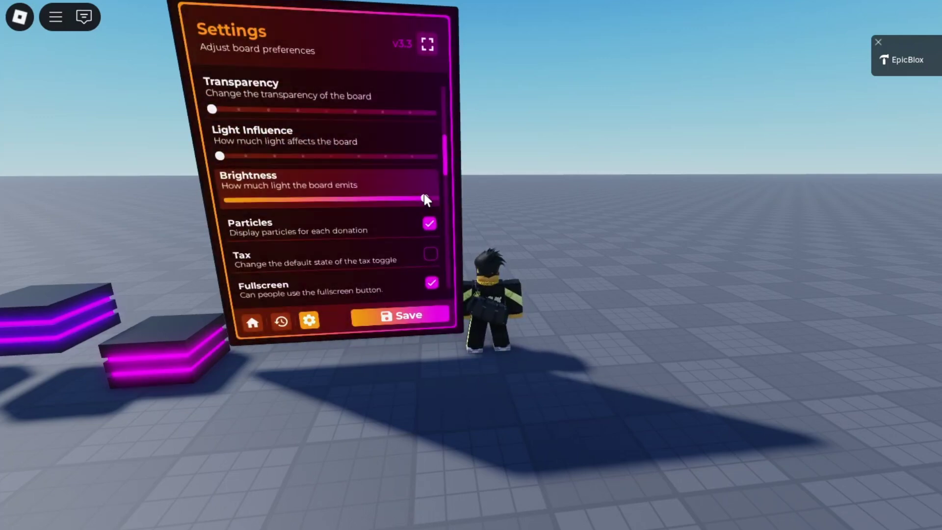
scroll(357, 242, "down", 3)
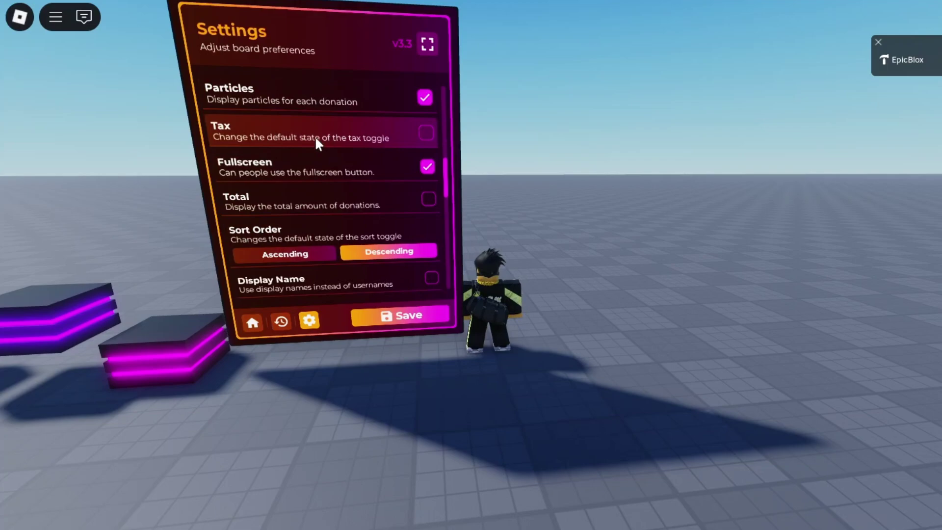
scroll(295, 147, "up", 3)
- Turn off donation particles and save the board settings
left_click(427, 163)
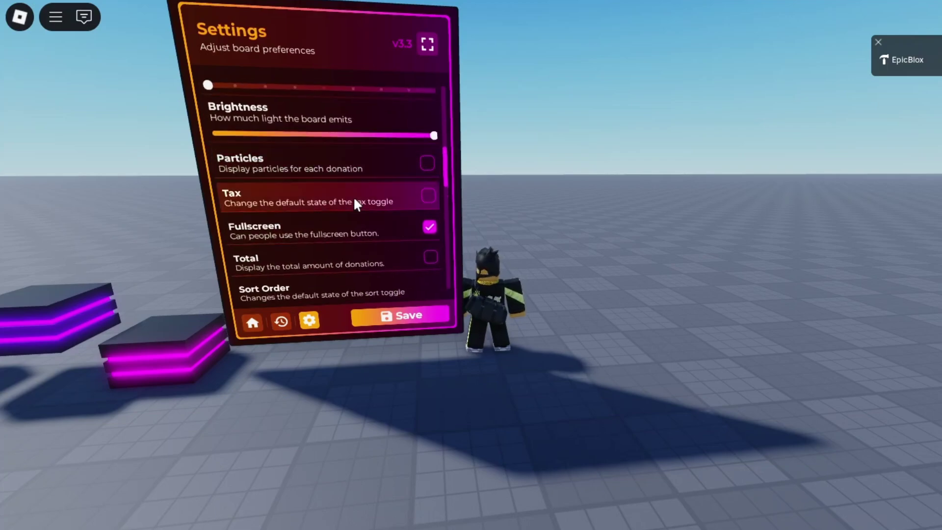
scroll(343, 196, "down", 3)
scroll(284, 216, "down", 10)
left_click(364, 329)
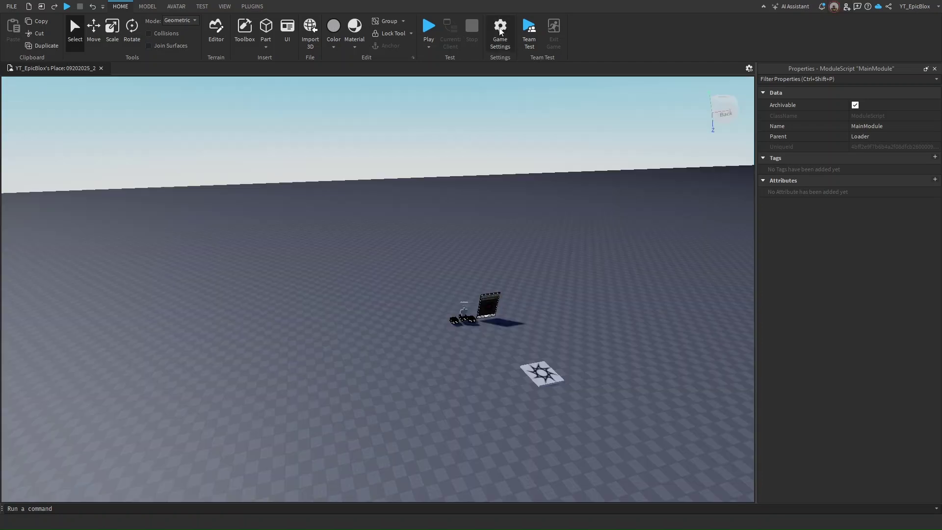
- Create a developer product named 'Donation 10 robux' priced at 10 and save it
left_click(500, 27)
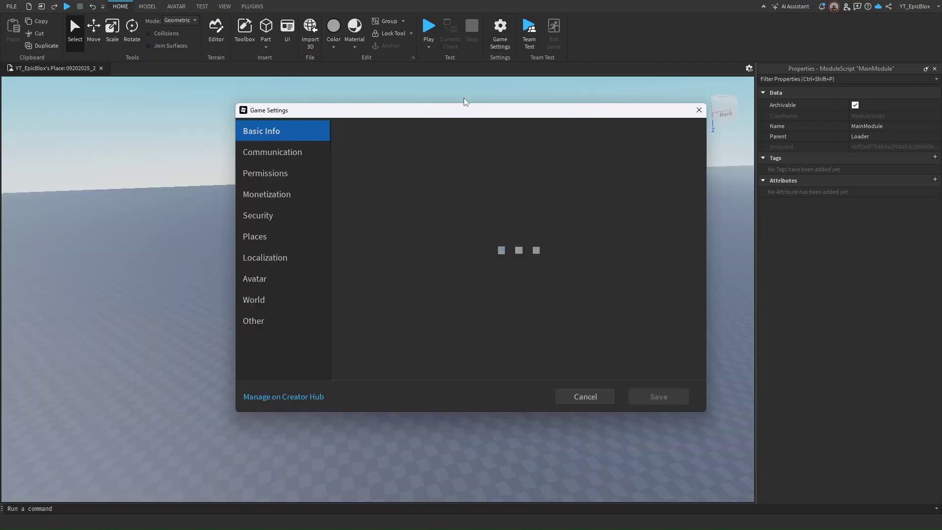
left_click(284, 197)
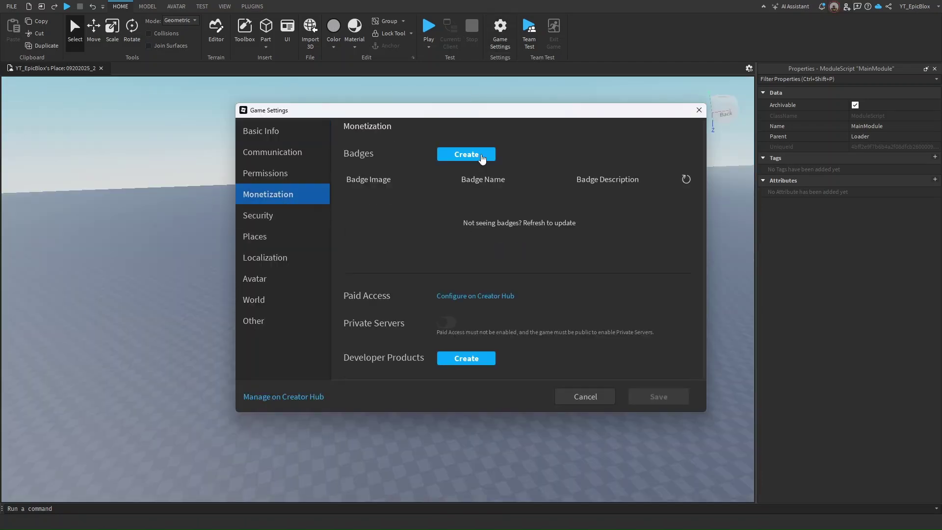
left_click(465, 358)
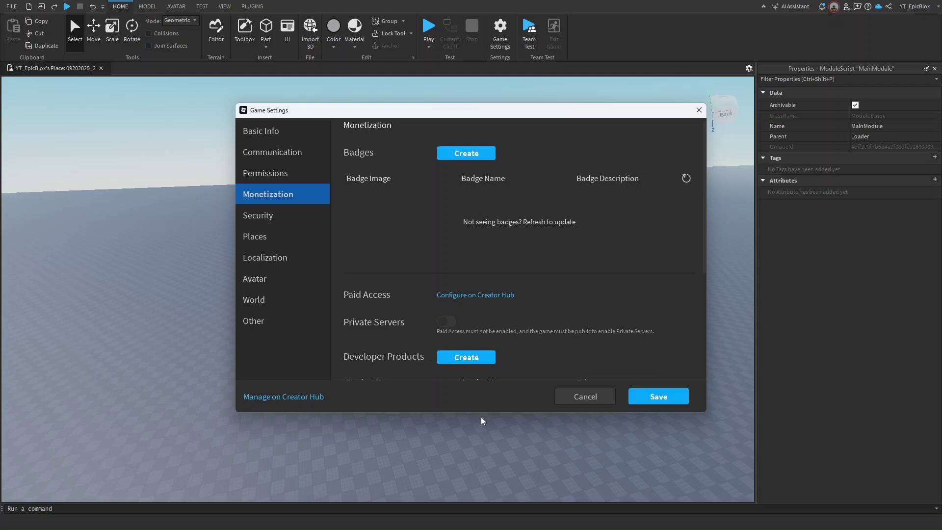
scroll(463, 322, "down", 4)
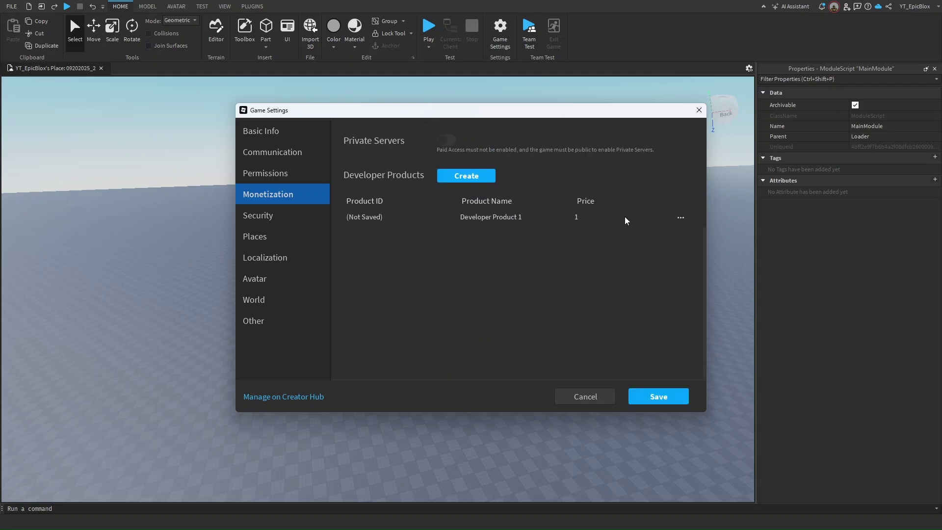
left_click(680, 217)
left_click(687, 234)
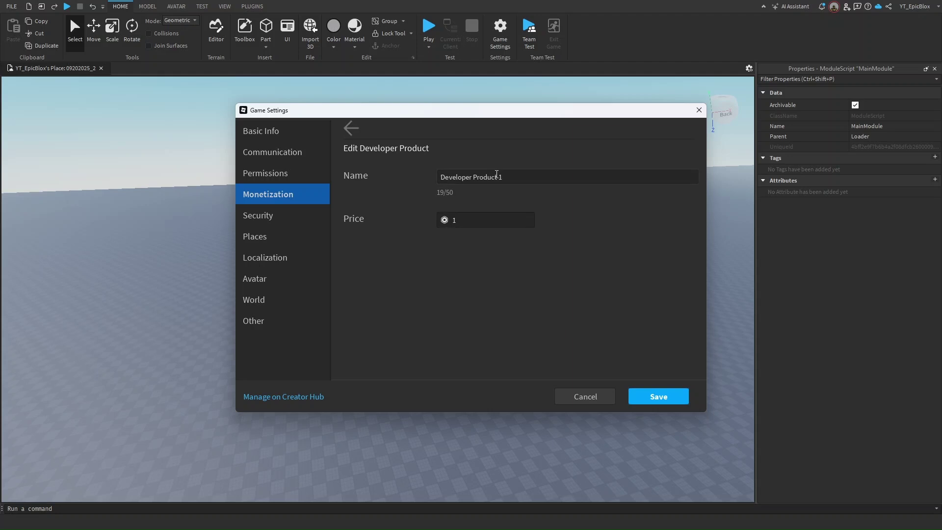
left_click(499, 177)
triple_click(499, 178)
type("Donation 10 robux")
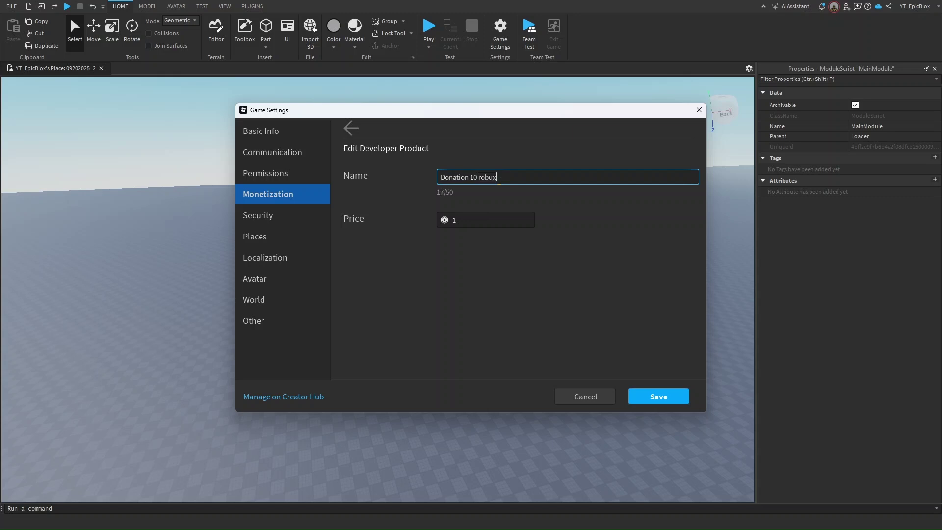
left_click(487, 220)
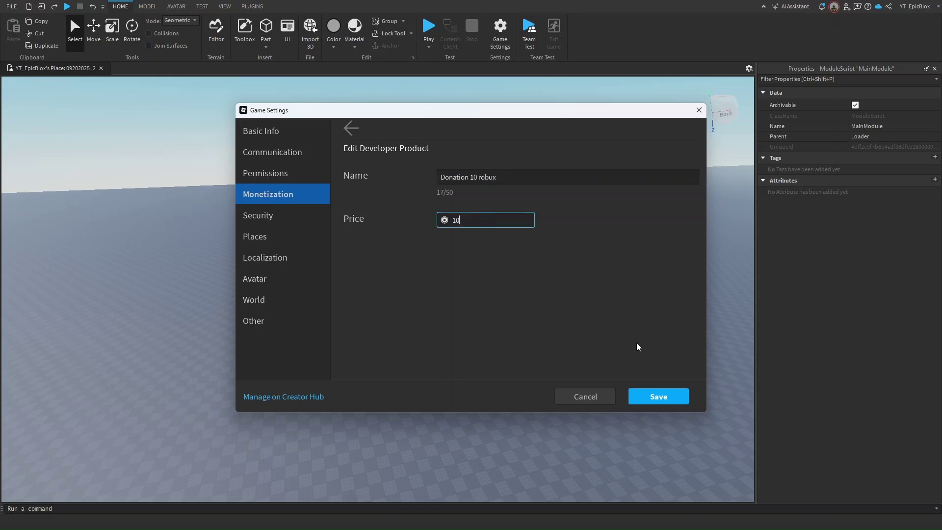
left_click(658, 396)
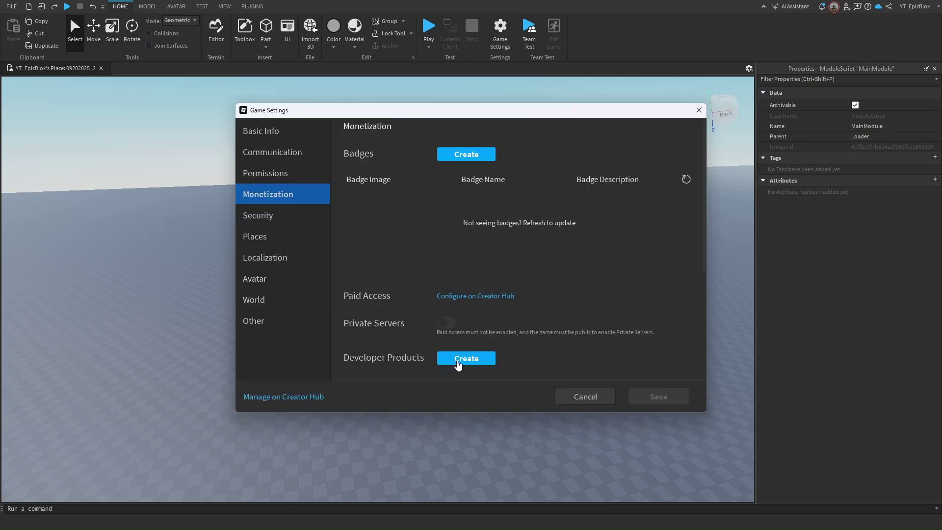
- Create a second developer product priced at 50 Robux and save it
left_click(457, 361)
scroll(458, 338, "down", 4)
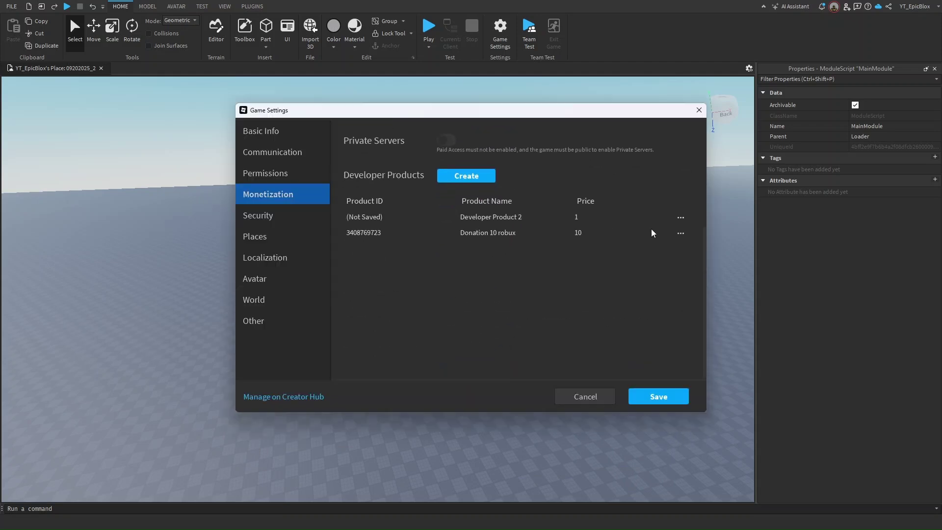
left_click(681, 218)
left_click(680, 233)
left_click(482, 221)
key("BackSpace")
type("50")
left_click(496, 177)
key("ctrl+a")
type("1")
left_click(665, 395)
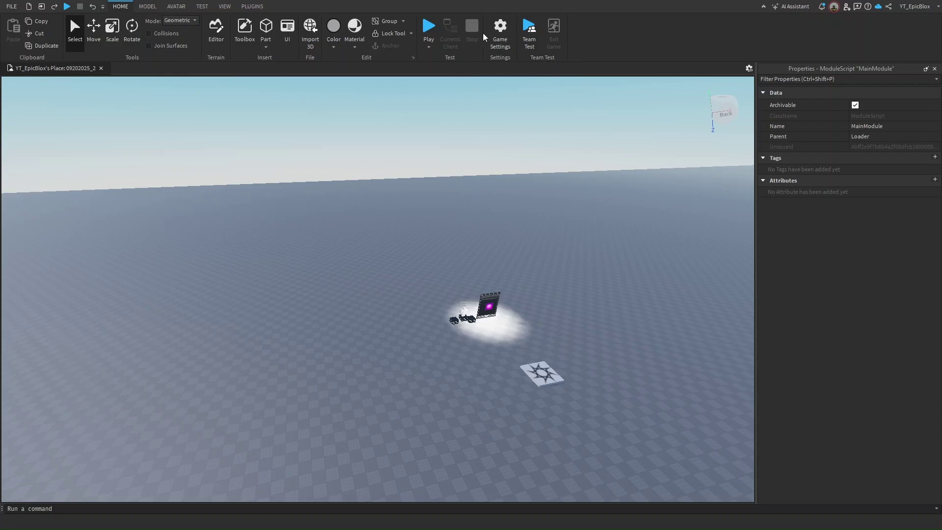
- Start a playtest and move the avatar up to the donation board
left_click(428, 27)
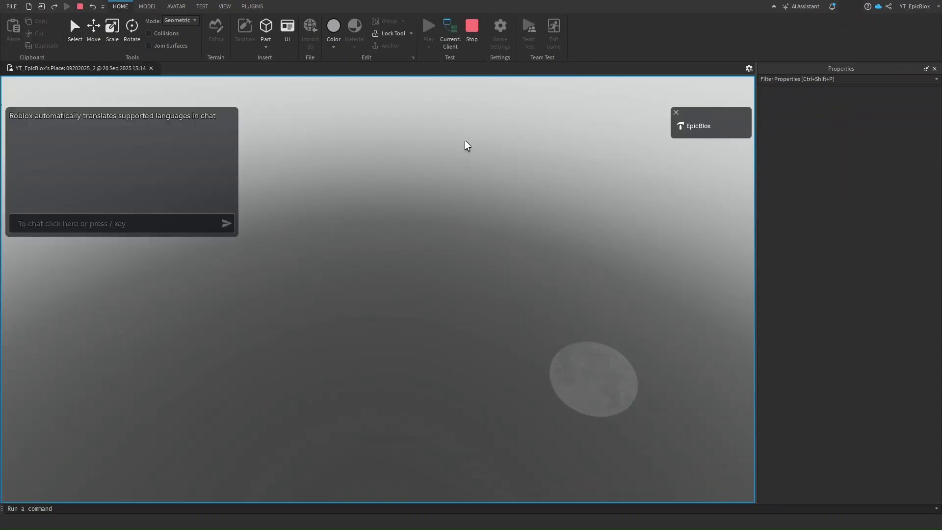
key("w")
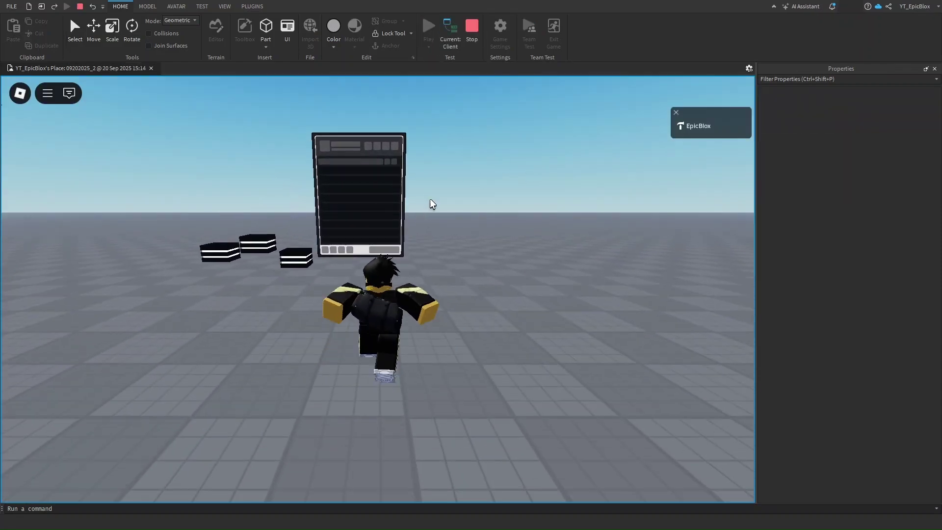
right_click_drag(409, 249, 410, 251)
key("space")
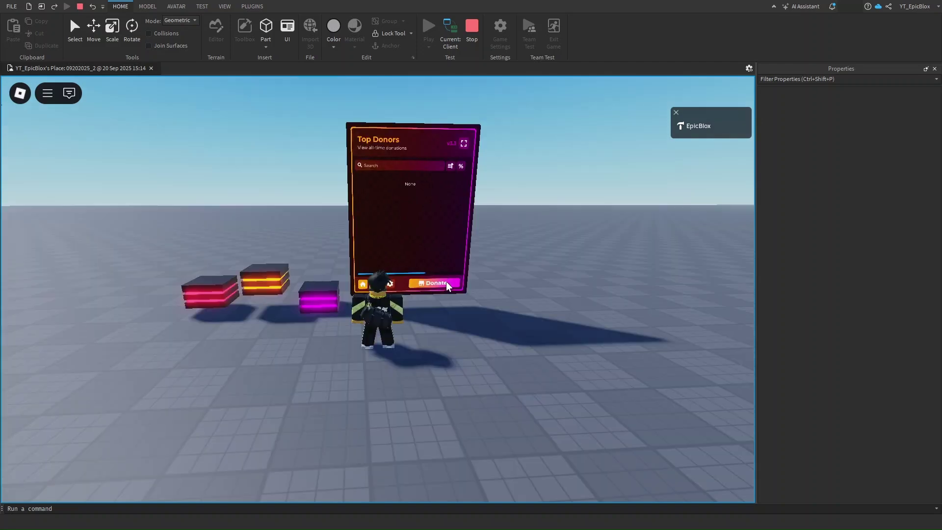
- Test-buy a 10 Robux, a 50 Robux and another 10 Robux donation from the board
left_click(445, 289)
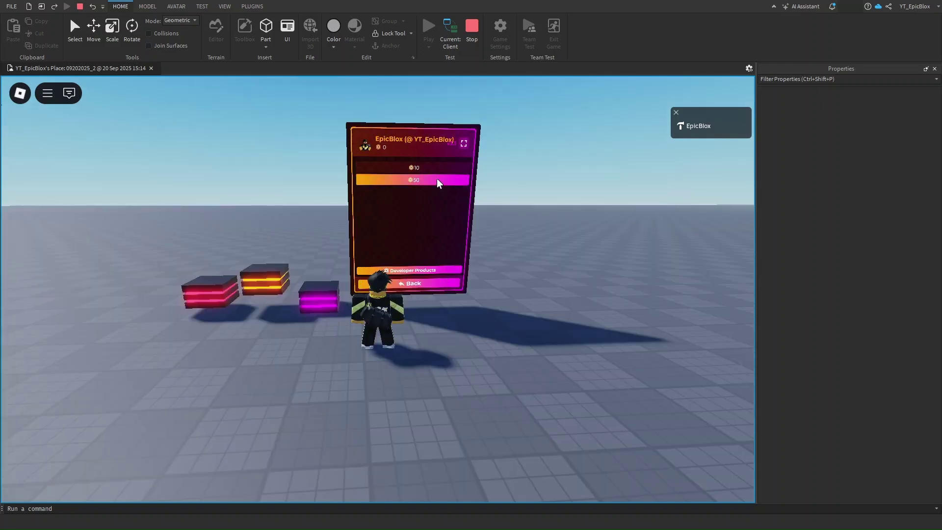
left_click(419, 167)
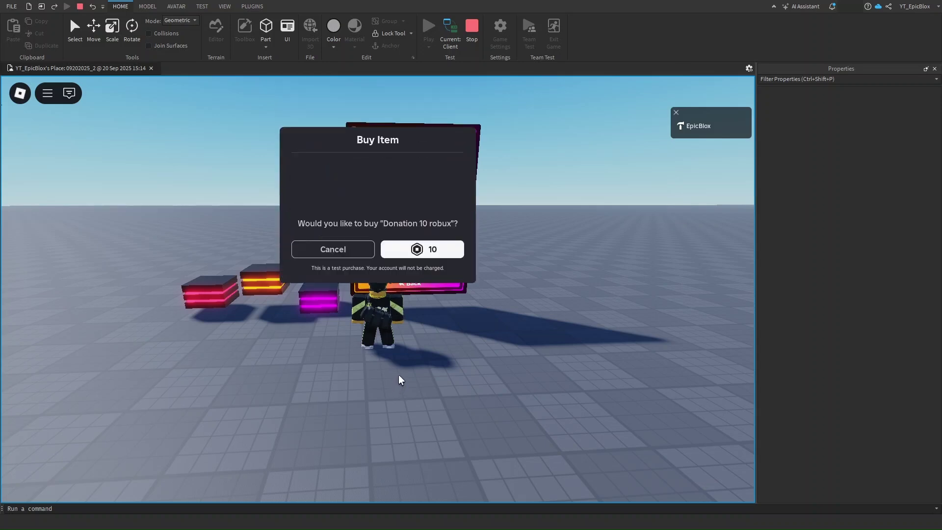
left_click(433, 338)
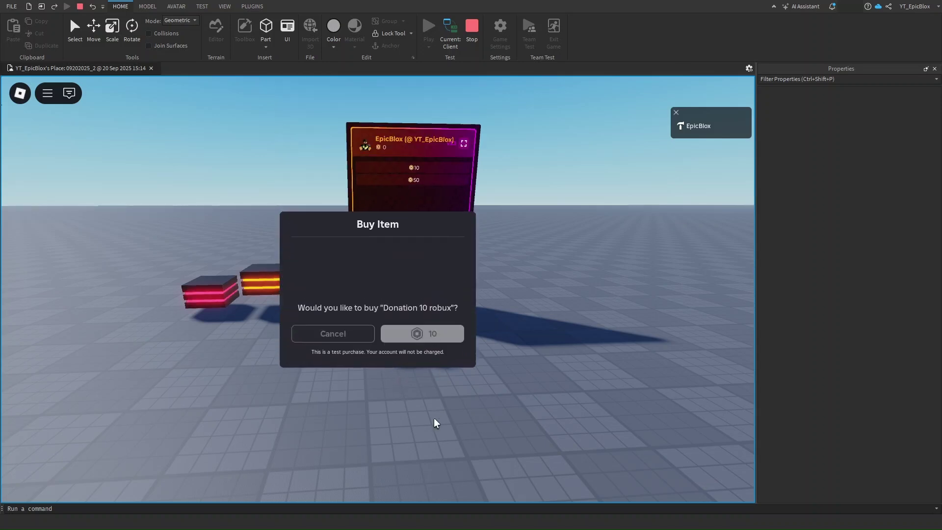
left_click(433, 328)
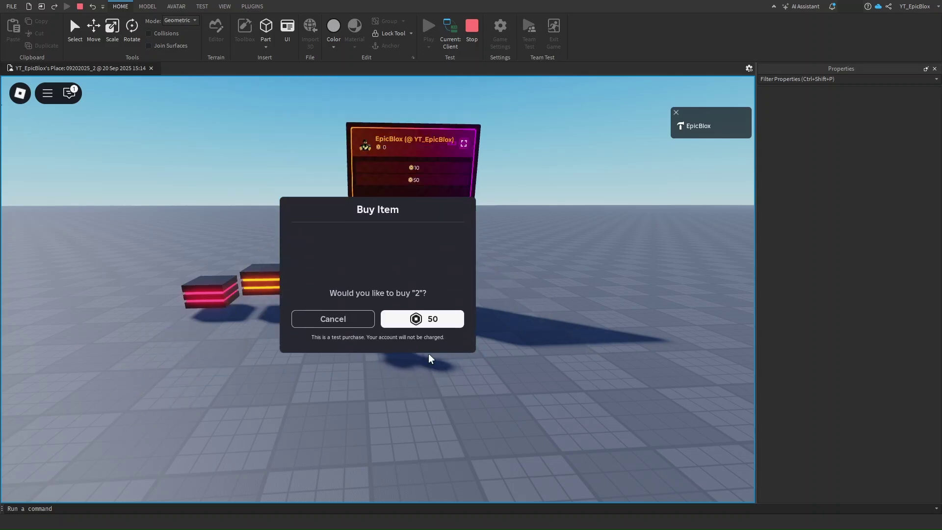
left_click(432, 334)
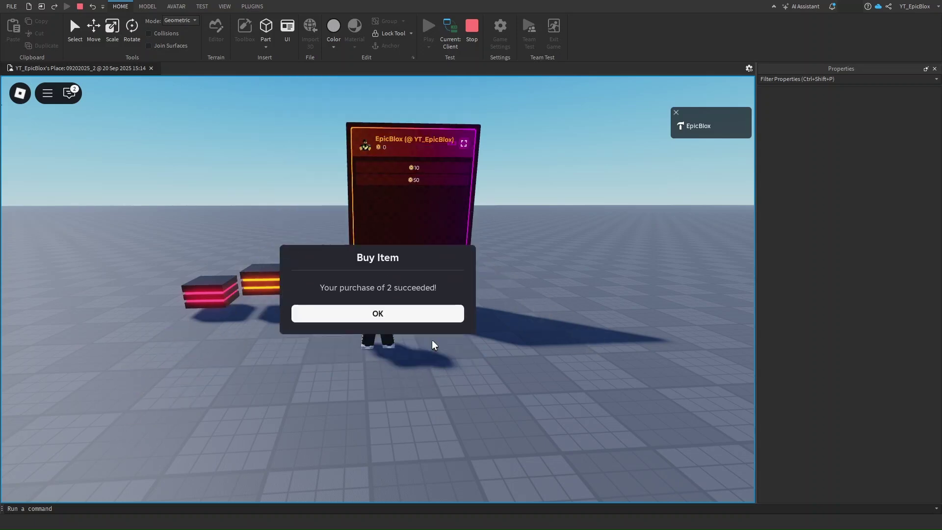
left_click(397, 318)
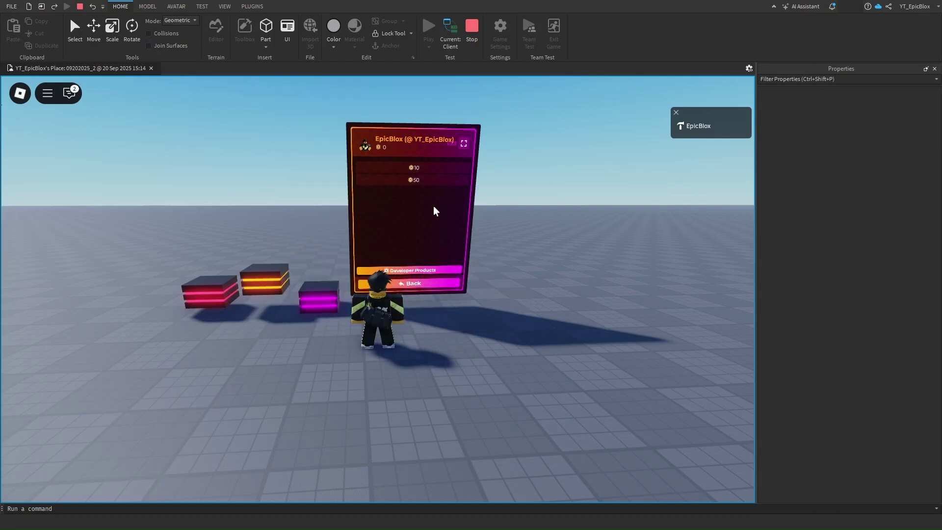
left_click(427, 169)
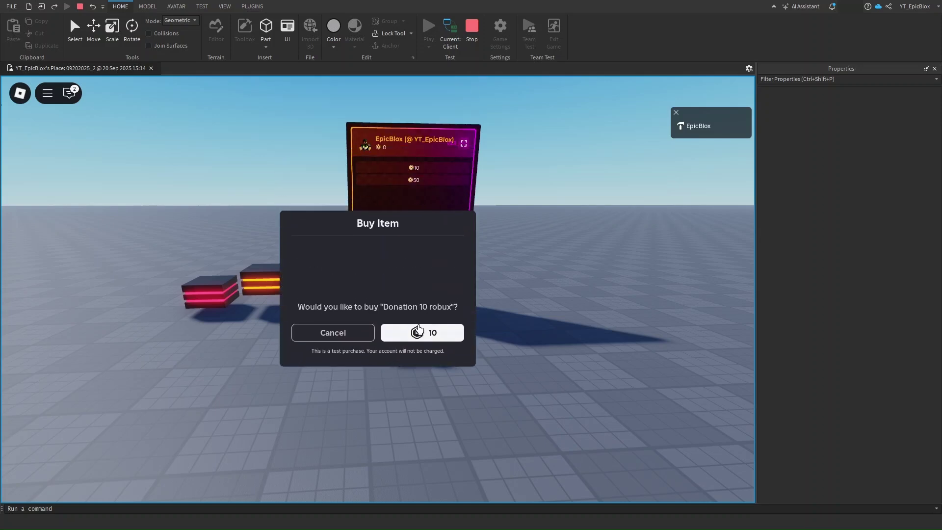
left_click(396, 335)
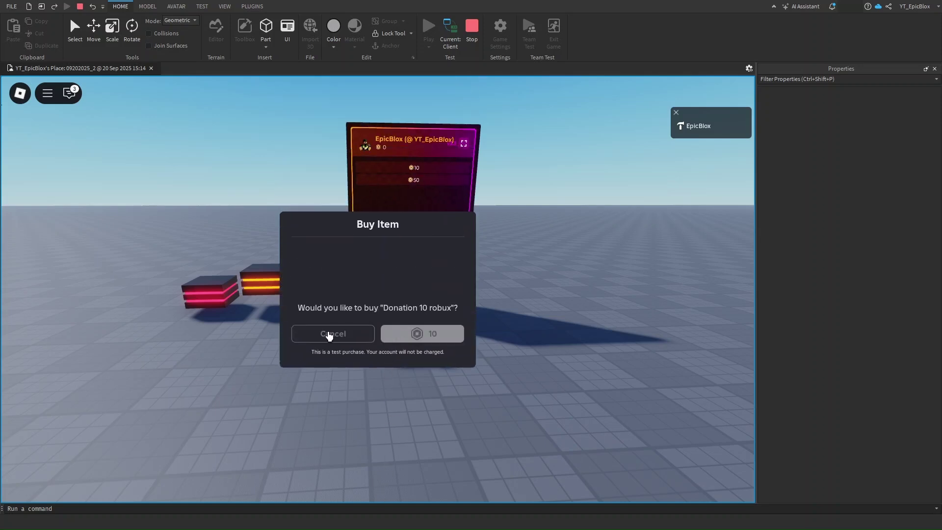
left_click(374, 319)
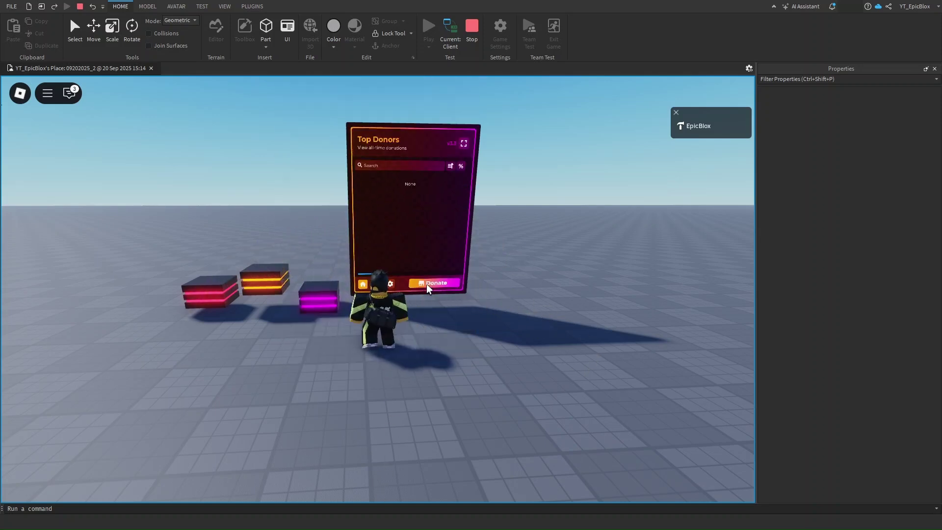
- Browse the board's donation page and product list, then return to the top donors view
left_click(427, 285)
left_click(449, 273)
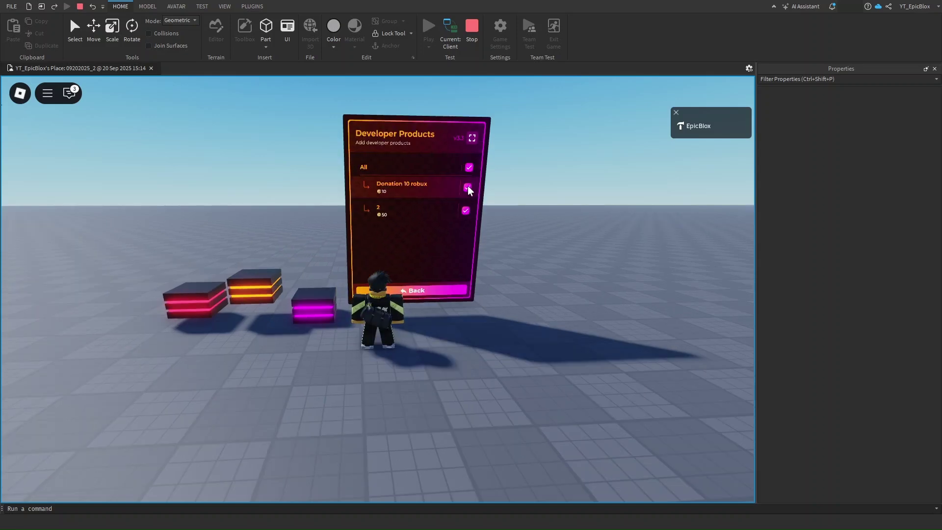
left_click(446, 292)
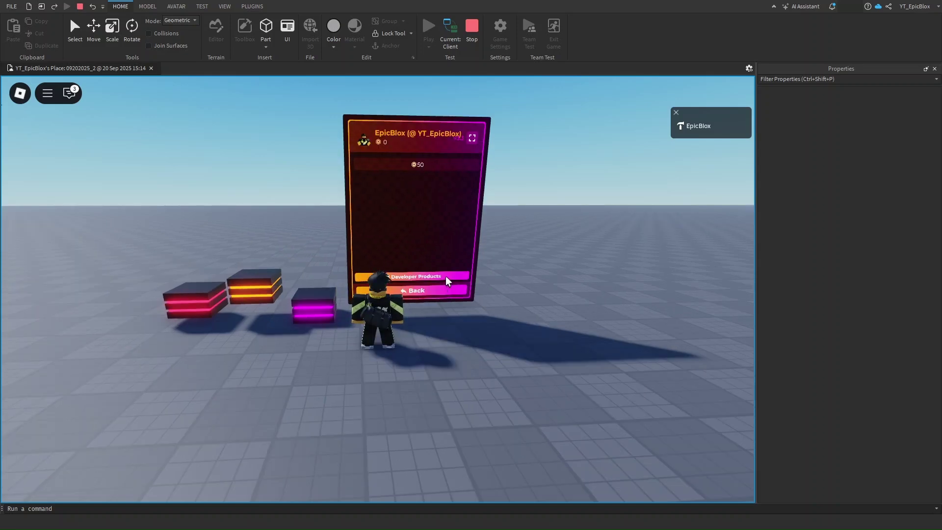
left_click(446, 278)
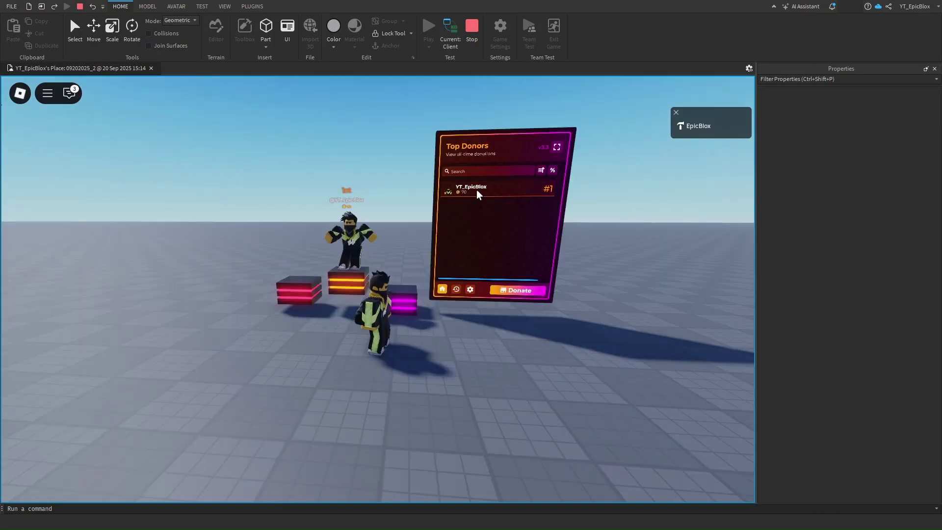
- View the board's donation history full screen, then return to top donors and shrink the board
key("w")
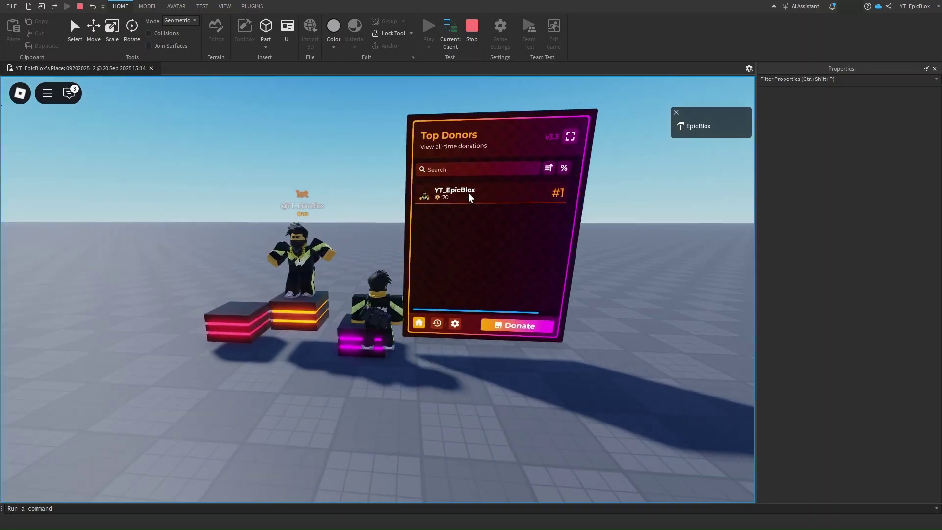
key("a")
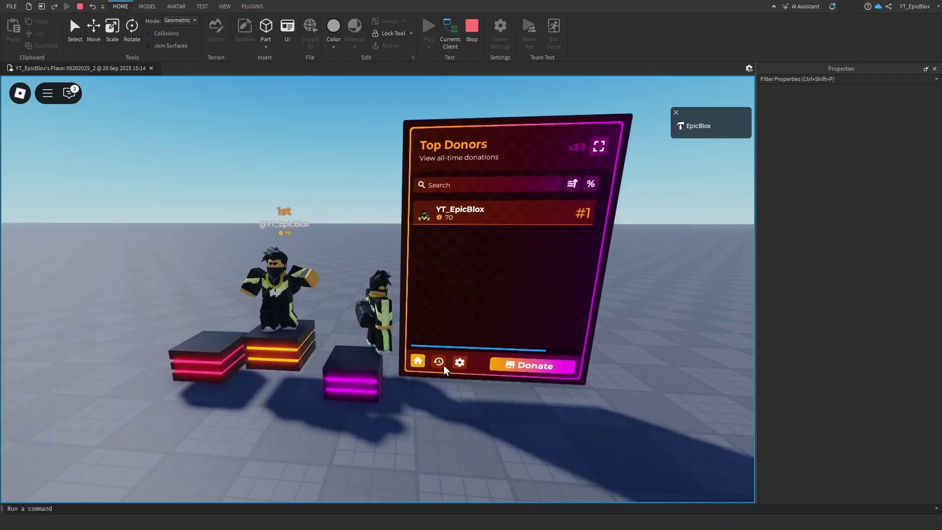
left_click(438, 361)
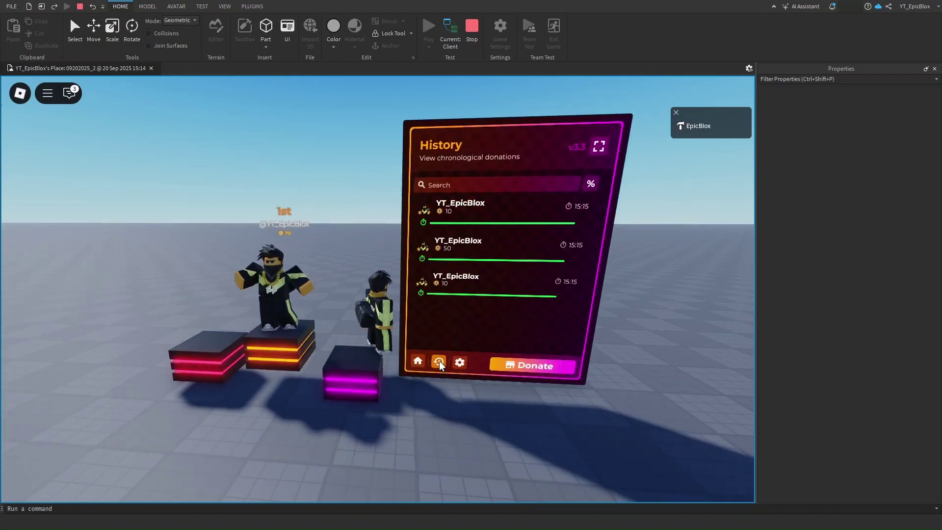
left_click(599, 145)
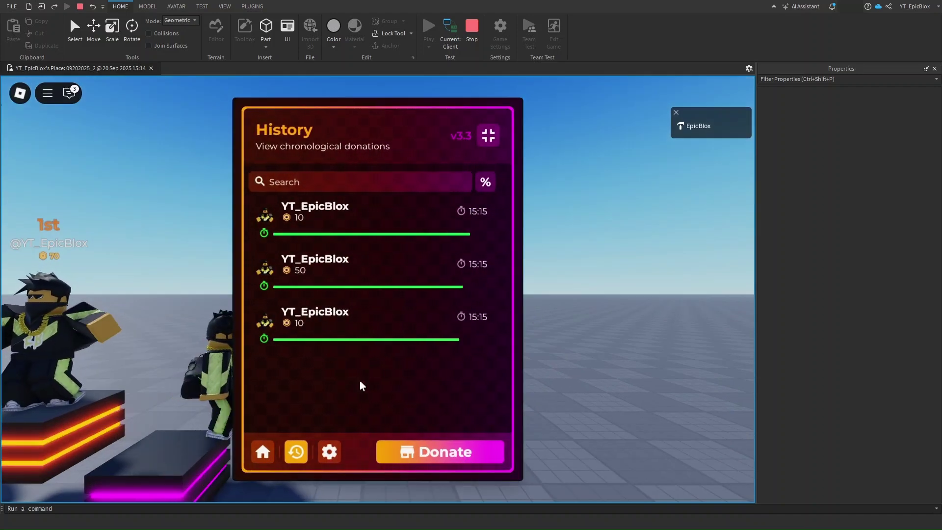
left_click(273, 446)
left_click(490, 138)
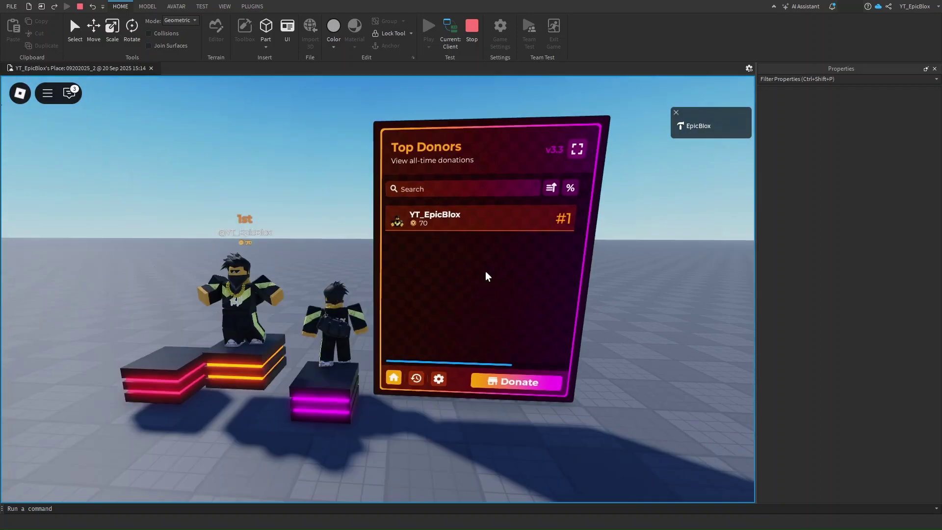
key("s")
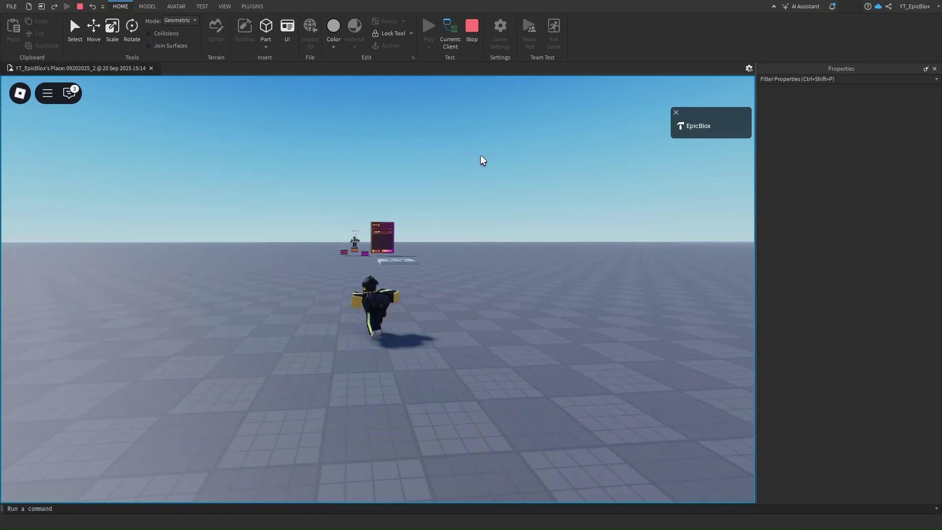
key("w")
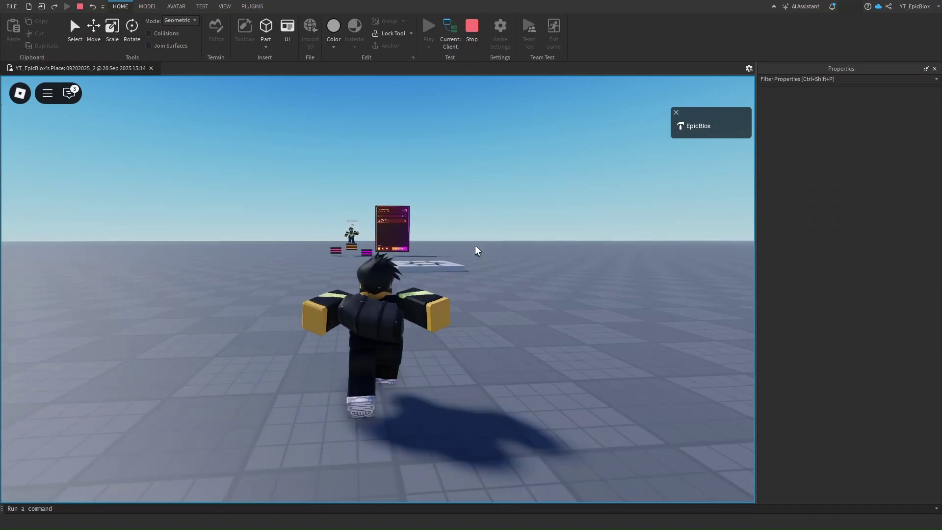
key("s")
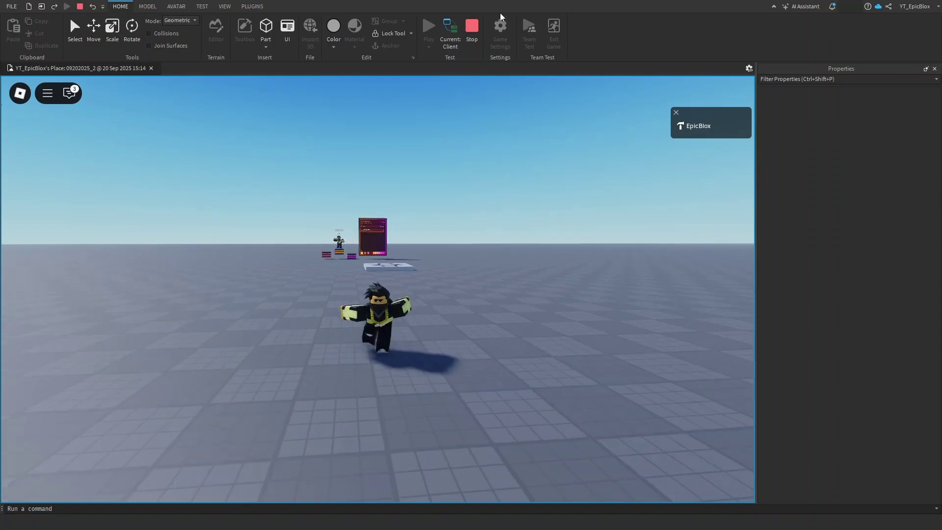